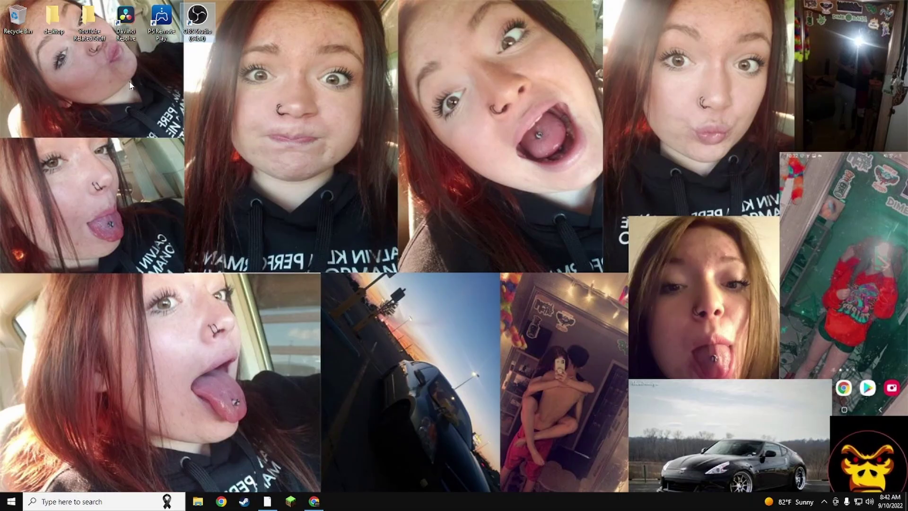
Step: Copy the 'How to fix missing textures' note from YouTube Related Stuff onto the desktop
double_click(53, 17)
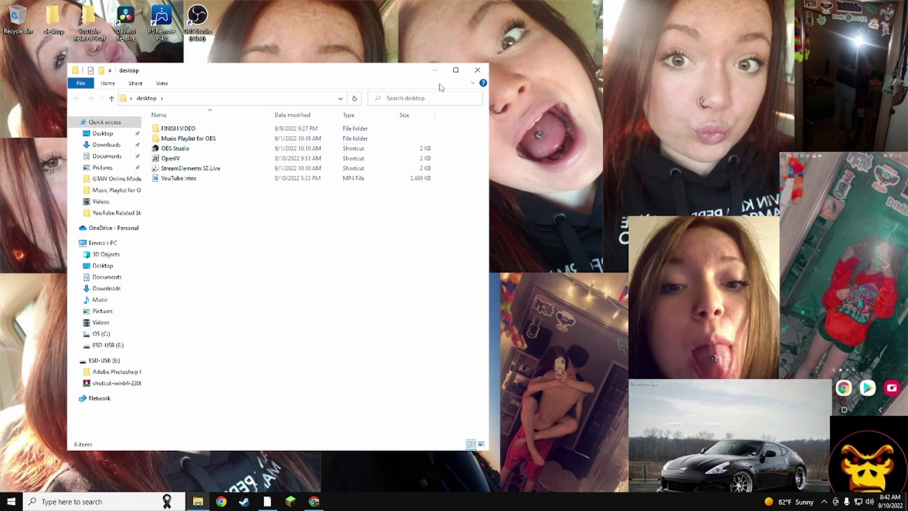
click(483, 71)
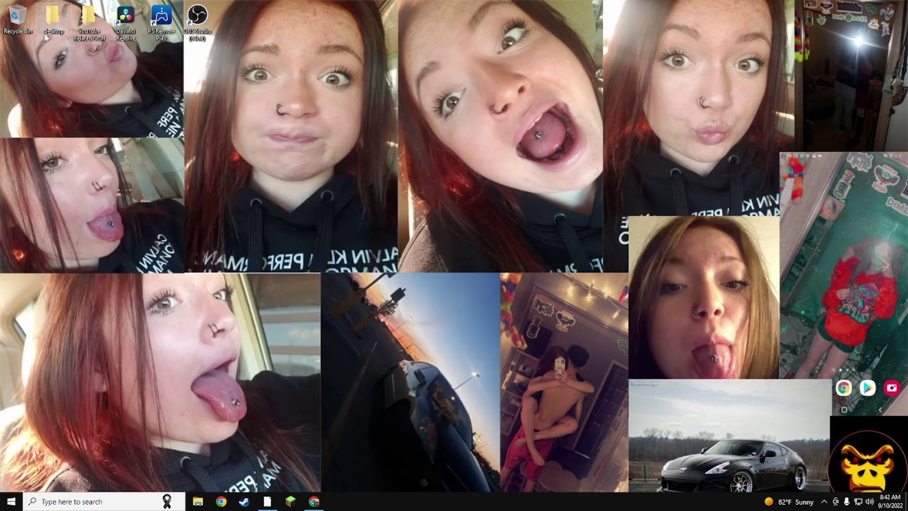
double_click(95, 21)
drag(189, 158, 511, 141)
key(alt+F4)
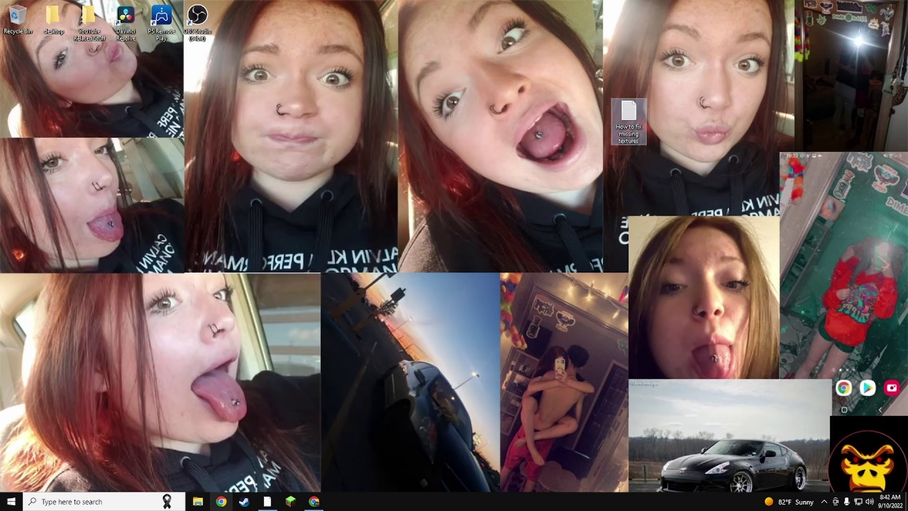
Step: Browse from GTAIV Online Mode up to Grand Theft Auto IV and open 'gta iv how to fix missing textures'
click(198, 502)
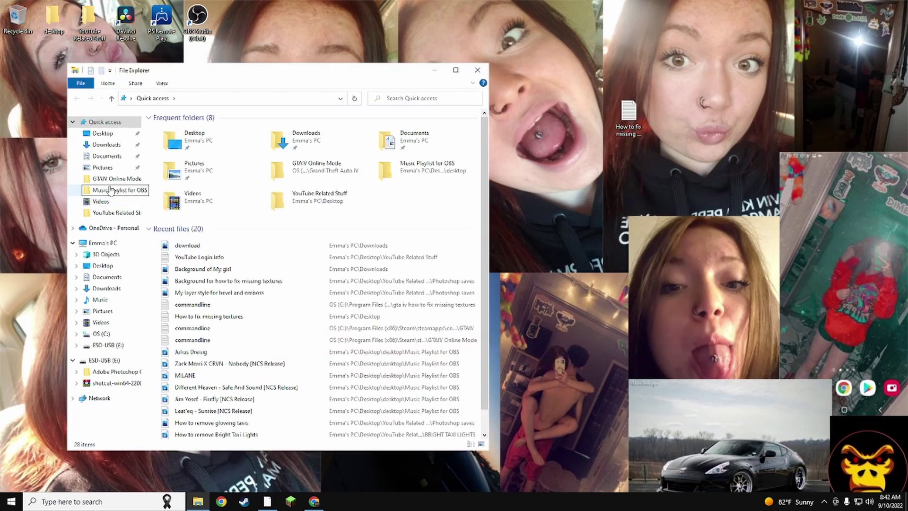
click(117, 178)
click(198, 98)
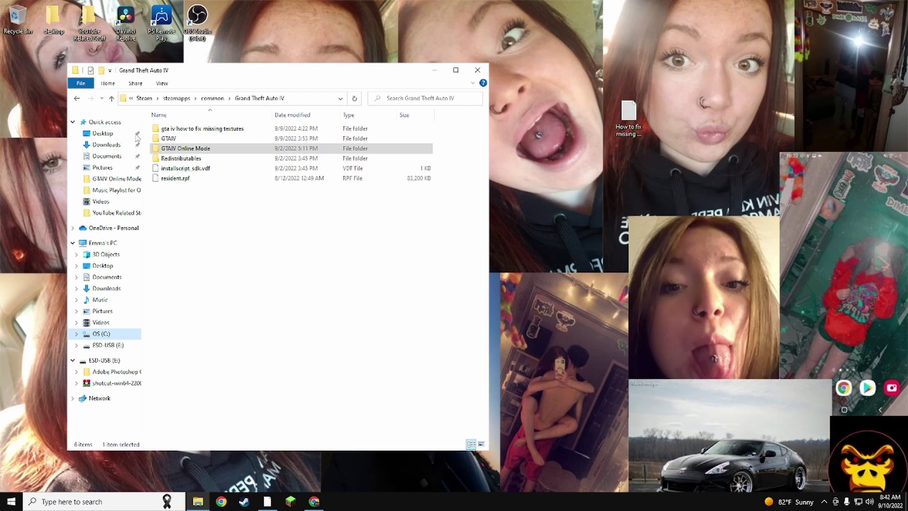
click(201, 128)
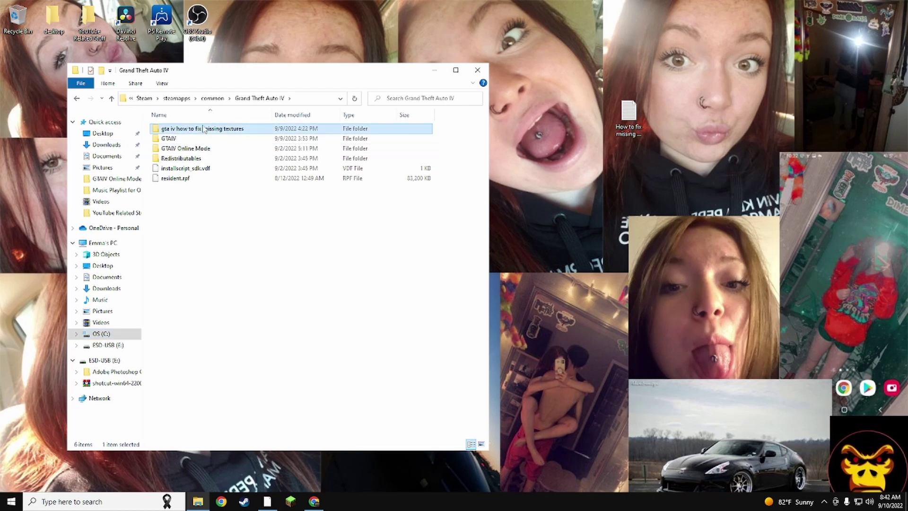
double_click(202, 129)
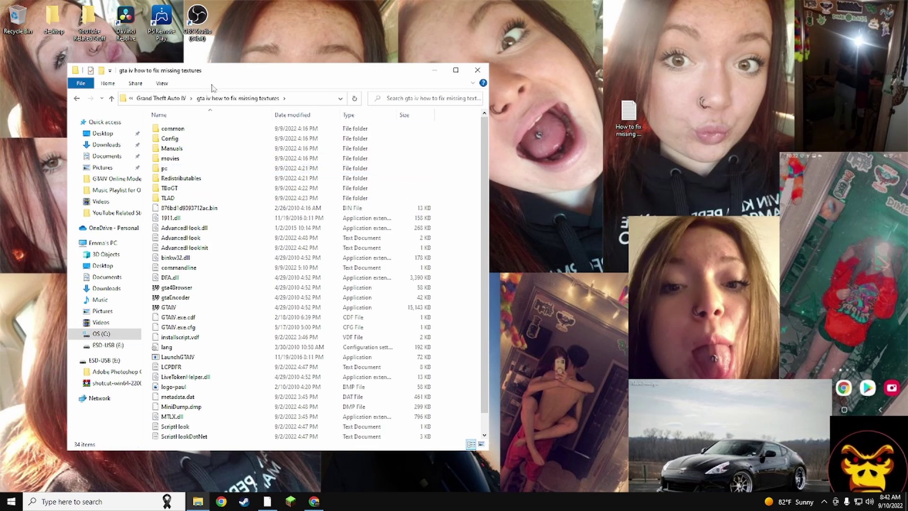
Step: Open the commandline file, delete its three existing lines, and move its window aside
double_click(202, 267)
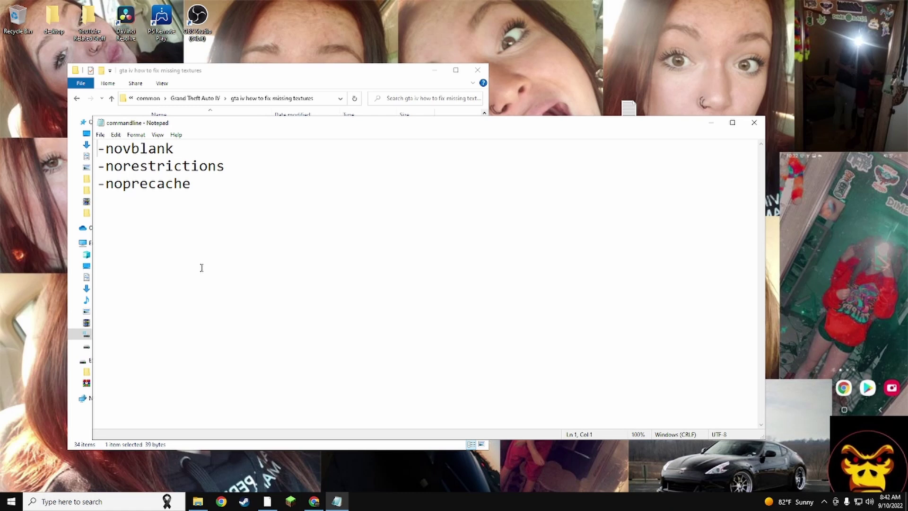
key(ctrl+a)
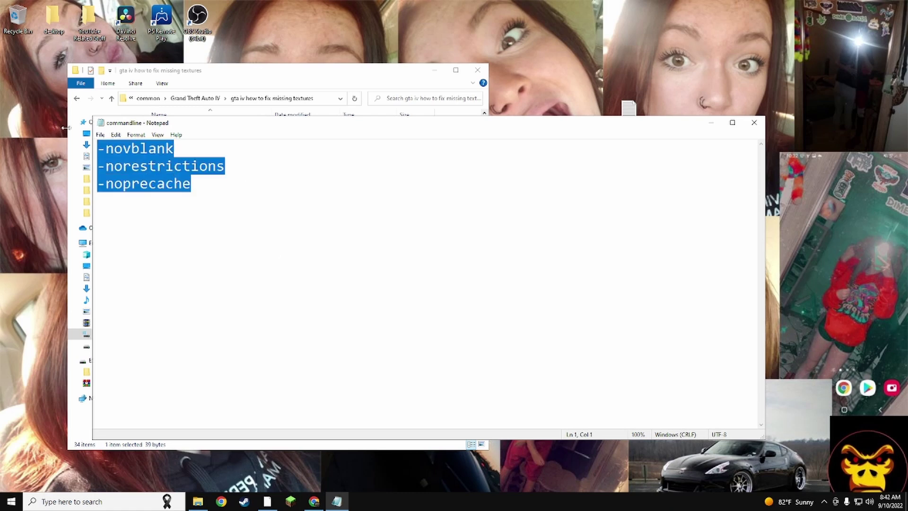
key(Delete)
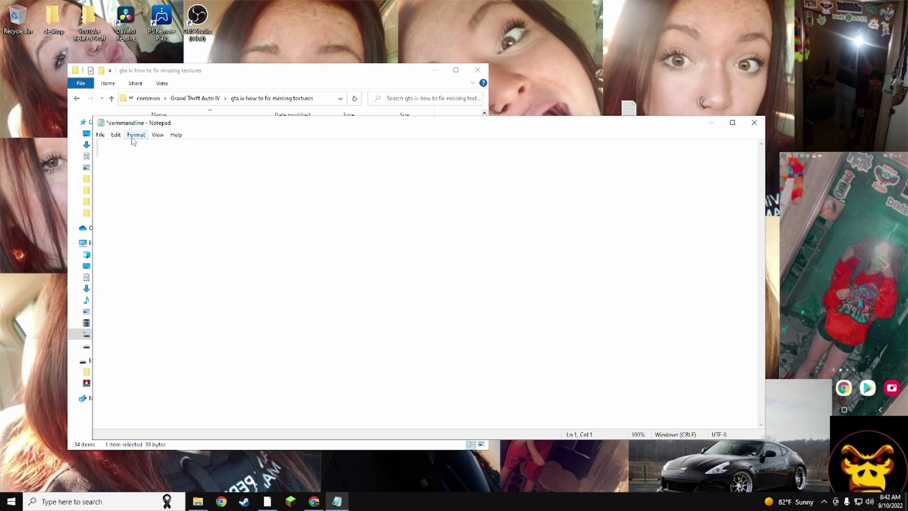
mouse_move(282, 128)
mouse_down()
mouse_move(302, 239)
mouse_move(249, 327)
mouse_move(184, 339)
mouse_up()
Step: Check the desktop menus, leaving the 'How to fix missing textures' file name unchanged
right_click(575, 206)
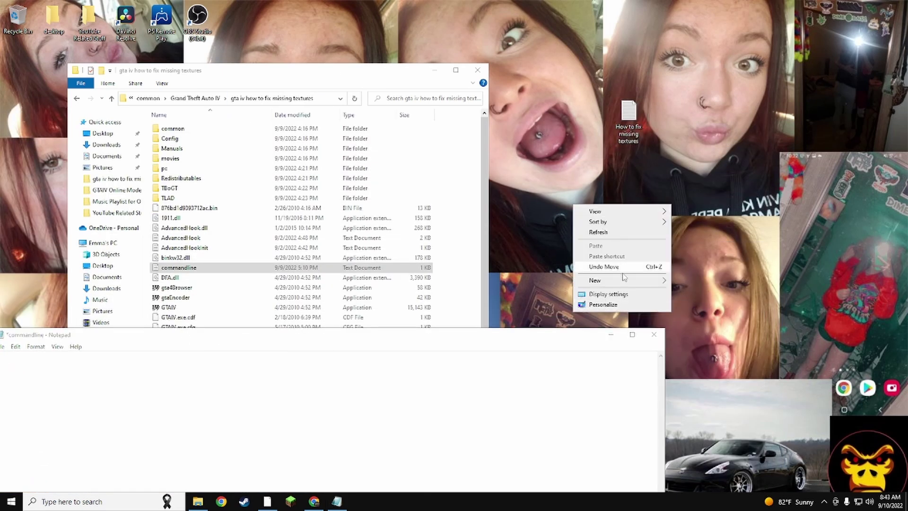
mouse_move(634, 283)
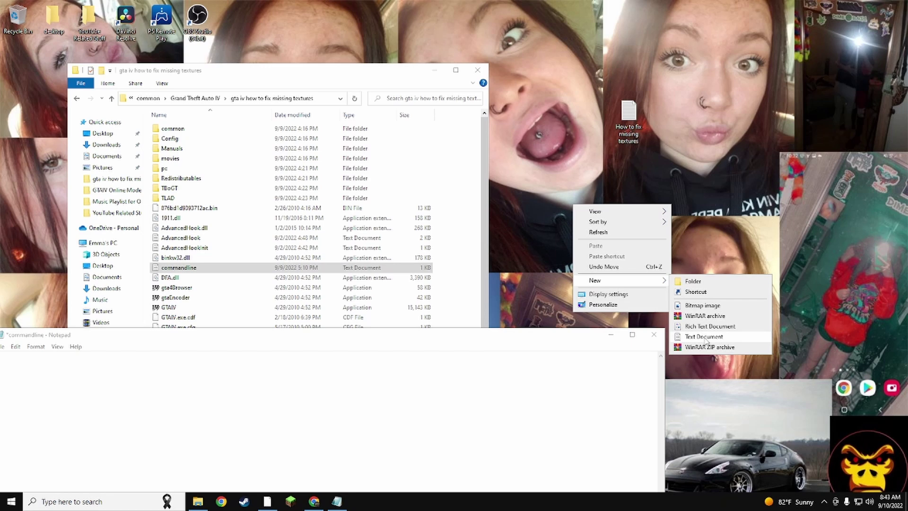
click(543, 179)
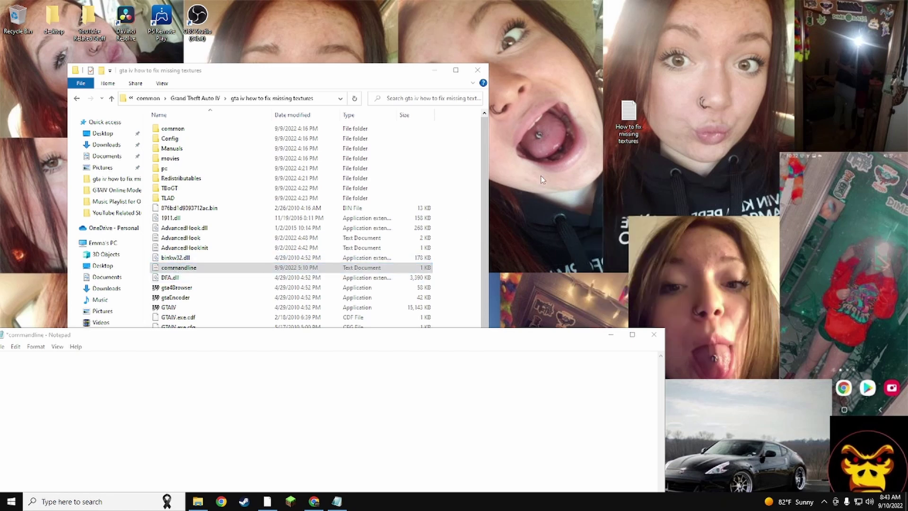
right_click(618, 115)
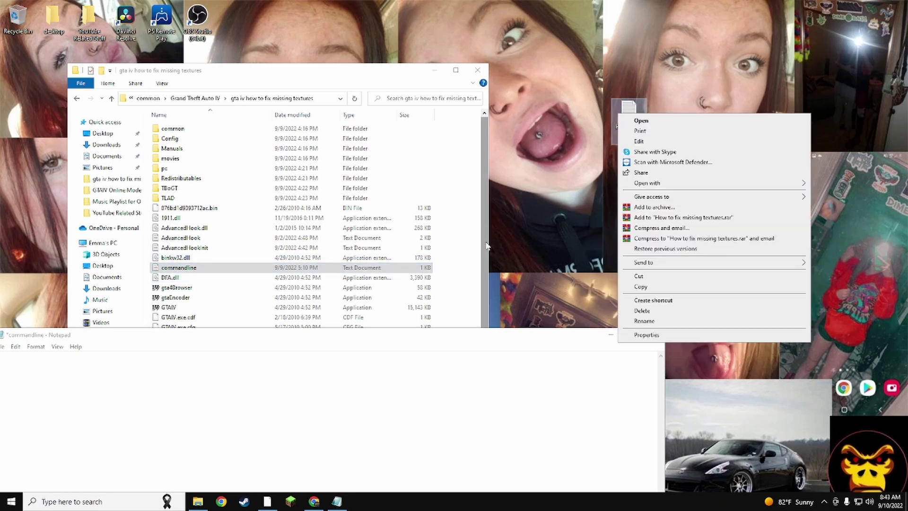
click(661, 325)
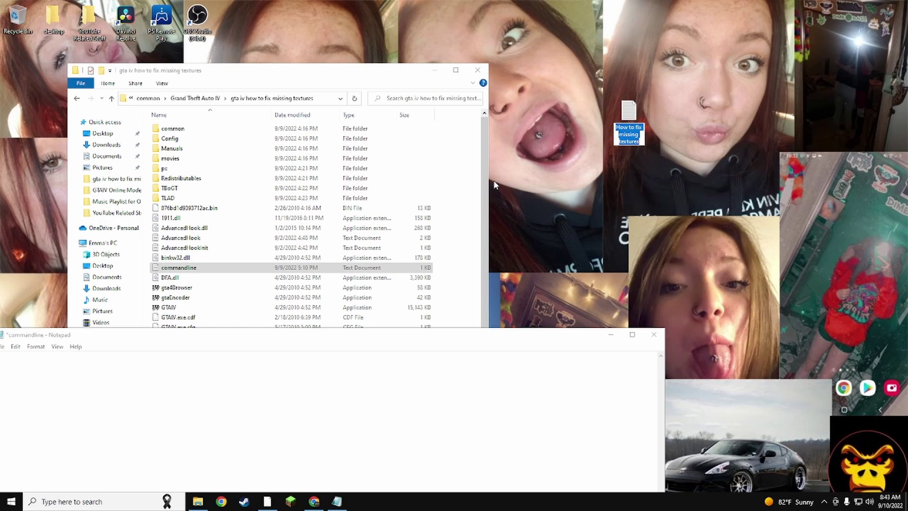
key(Return)
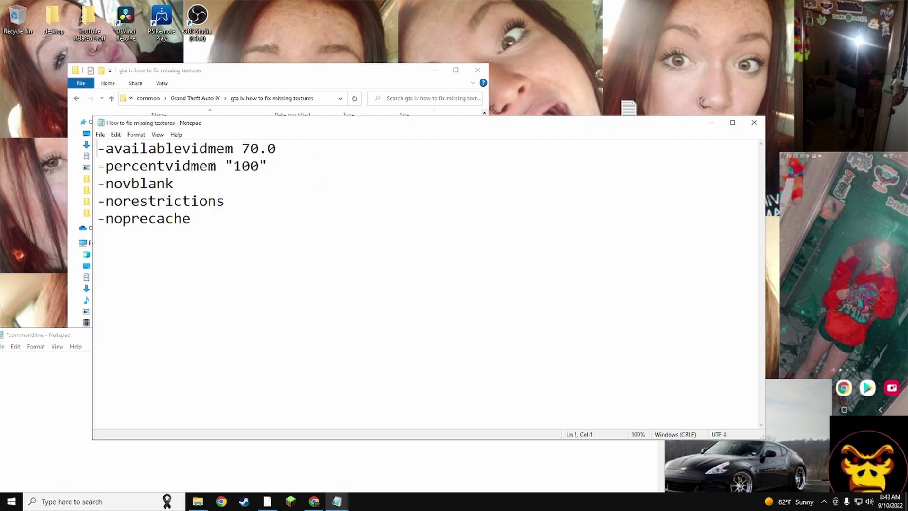
Step: Copy the -availablevidmem and -percentvidmem fix lines from the 'How to fix missing textures' note, then close it
right_click(222, 180)
click(203, 217)
key(ctrl+a)
key(ctrl+c)
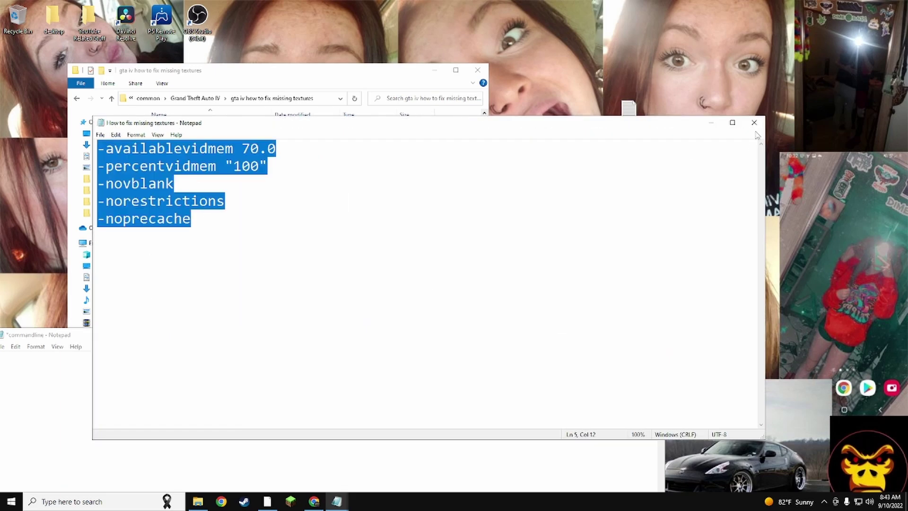
drag(228, 166, 122, 166)
drag(277, 148, 98, 148)
drag(267, 166, 87, 152)
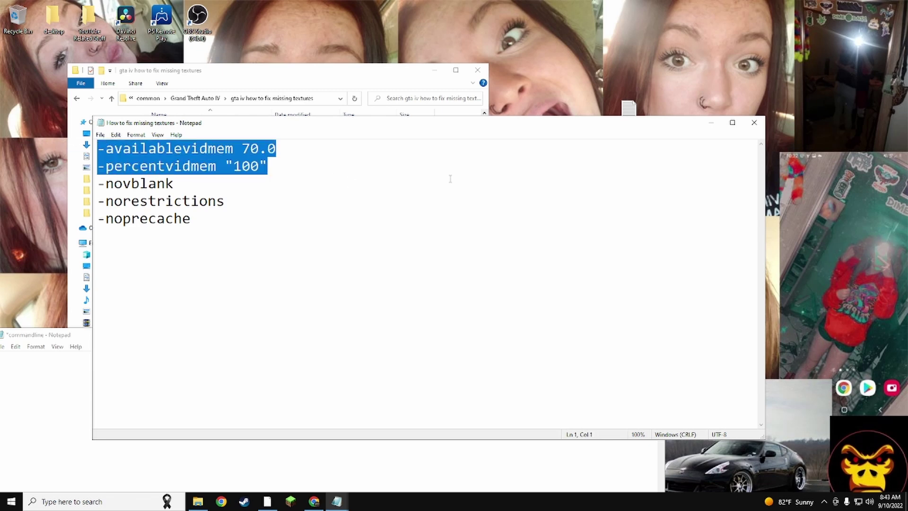
click(701, 168)
click(754, 123)
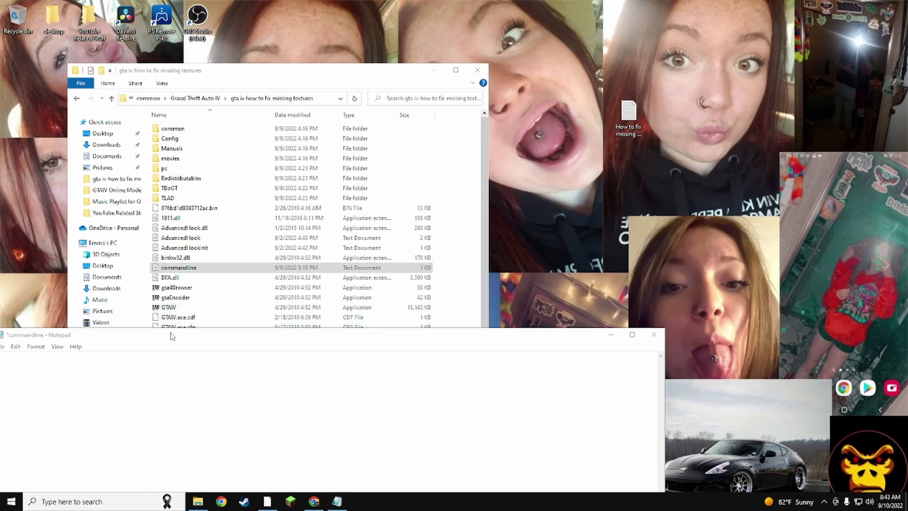
Step: Paste the five fix lines into commandline, save the file, and close Notepad
drag(172, 336, 492, 165)
key(ctrl+v)
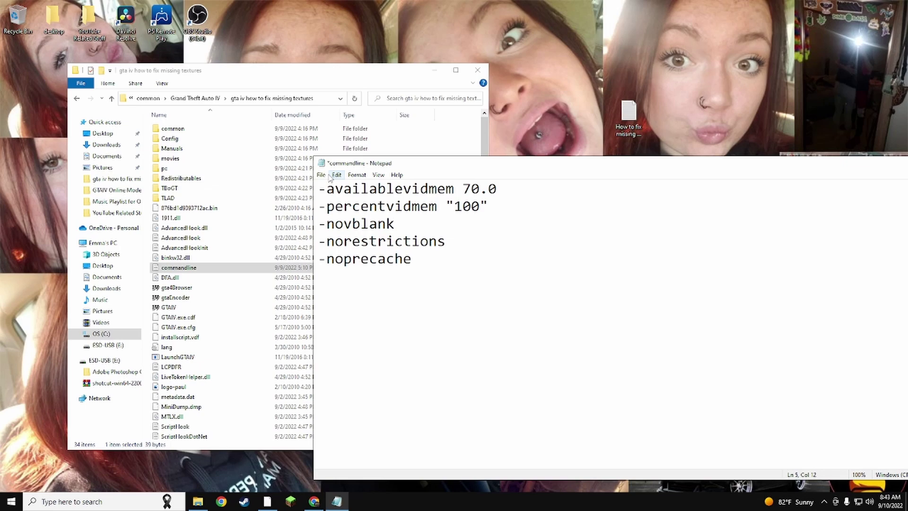
click(322, 175)
click(324, 217)
drag(471, 173, 138, 184)
click(668, 182)
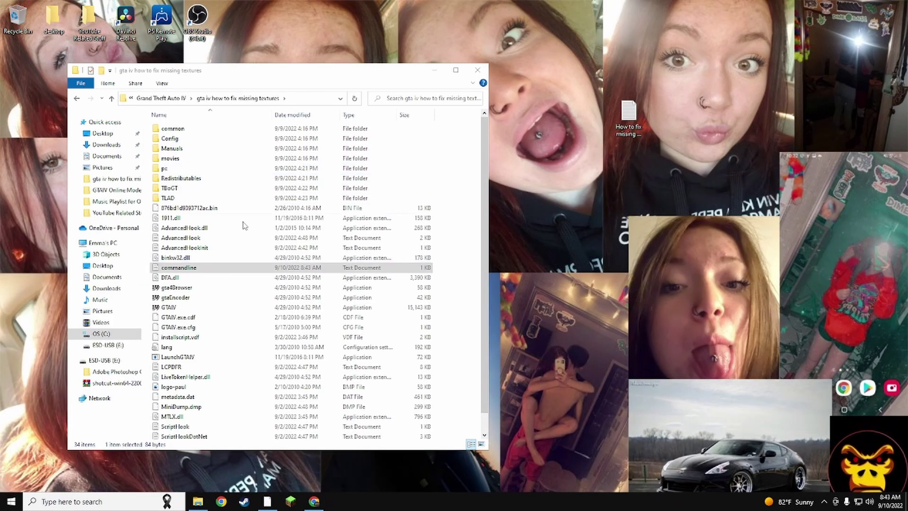
Step: Make the Game Capture source visible in OBS, then minimize OBS
scroll(210, 269, down, 1)
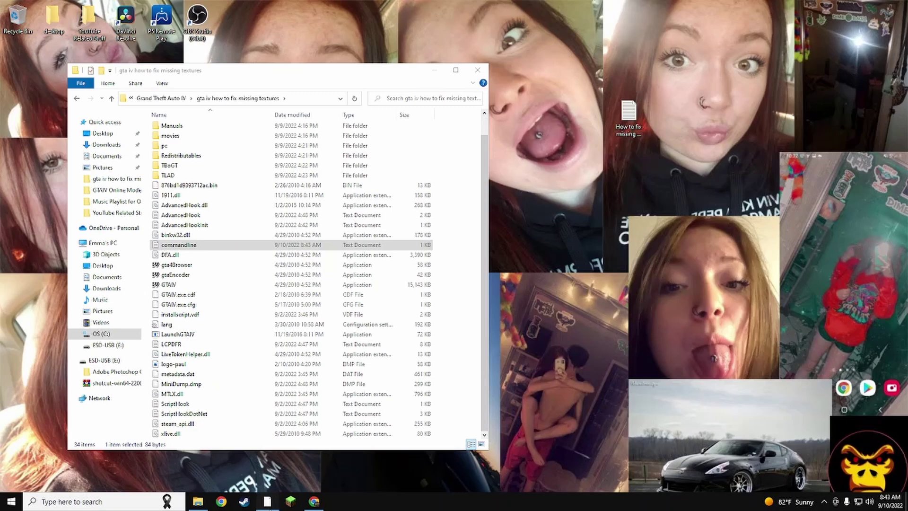
click(267, 501)
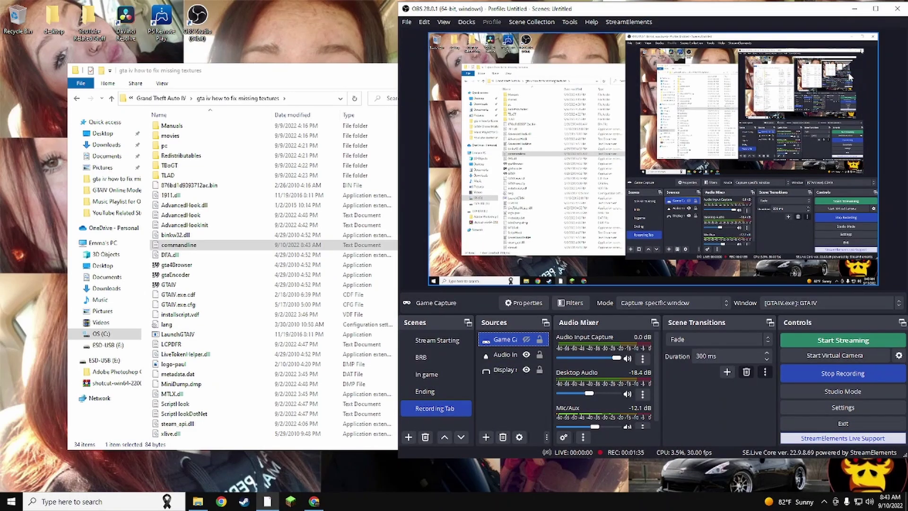
click(526, 339)
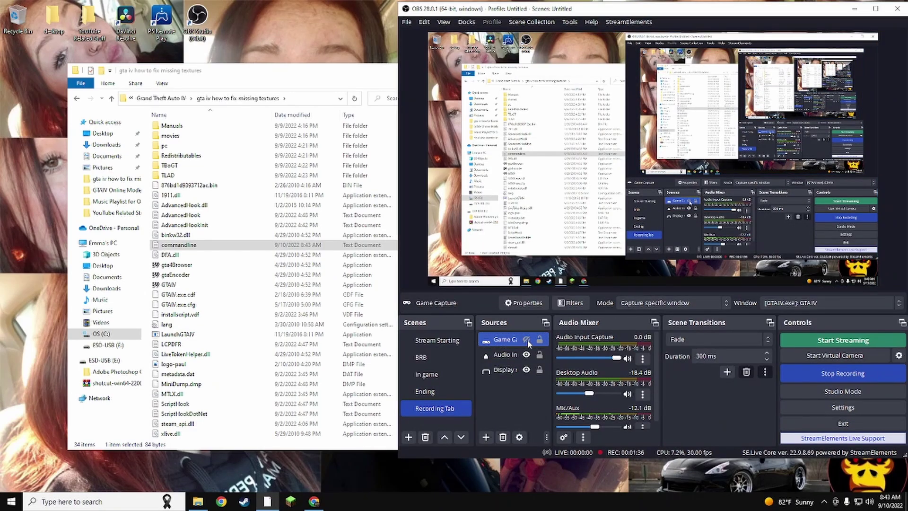
click(855, 9)
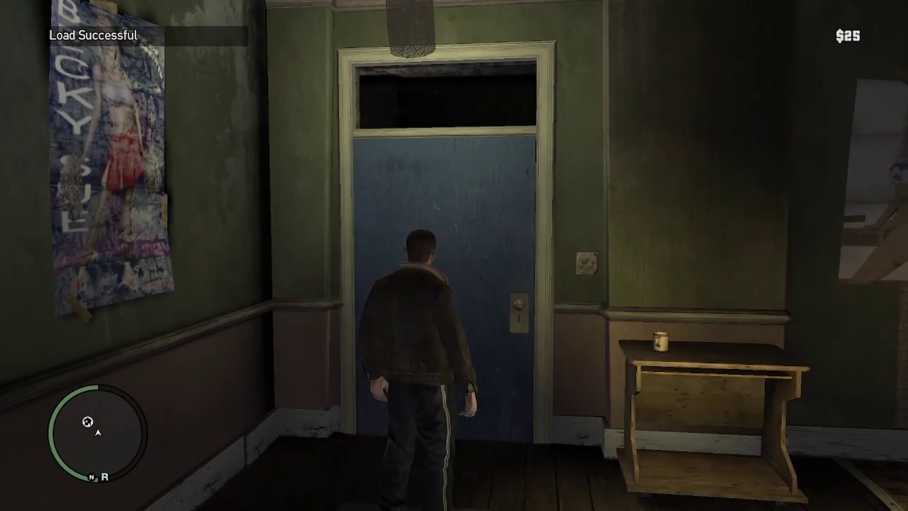
Step: Once the save loads, turn the character toward the poster wall and take out the phone
key(a)
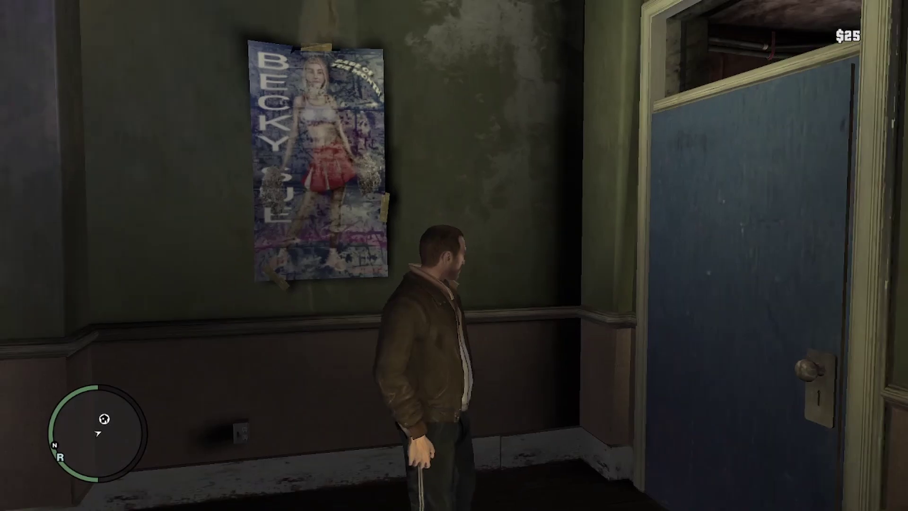
key(Up)
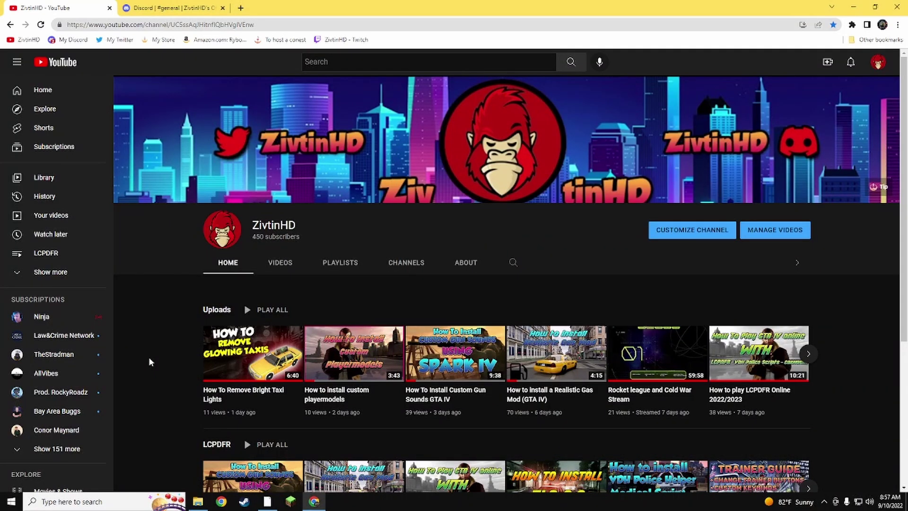
Step: Highlight the channel name and subscriber count, then load the Twitch bookmark in a new tab
drag(297, 241, 359, 245)
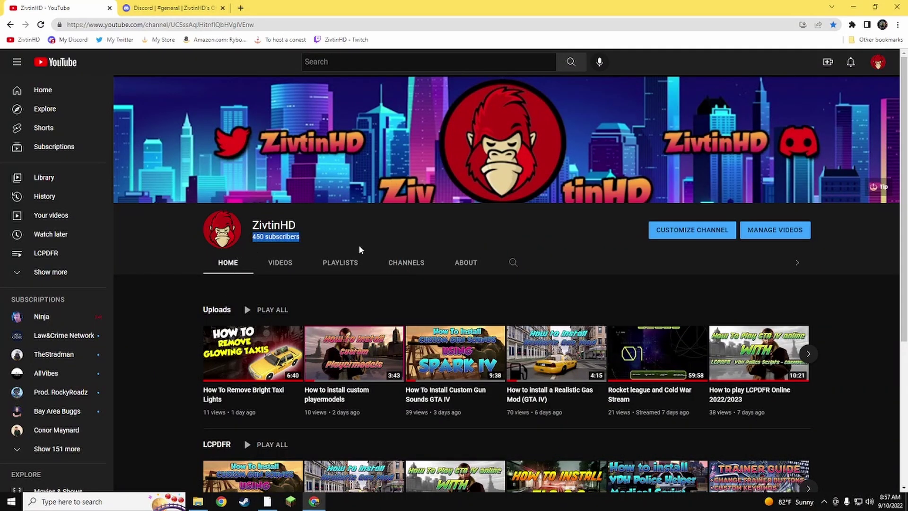
click(359, 245)
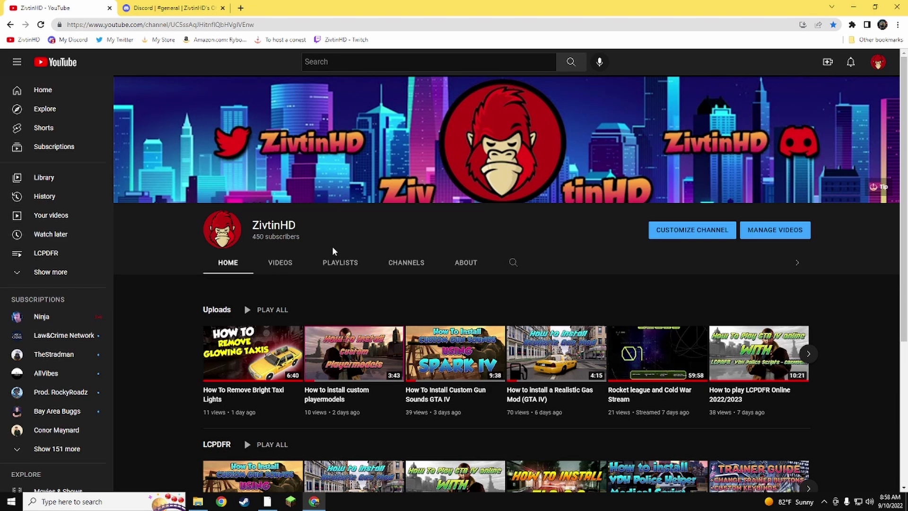
drag(298, 240, 252, 221)
click(299, 237)
click(241, 7)
click(318, 41)
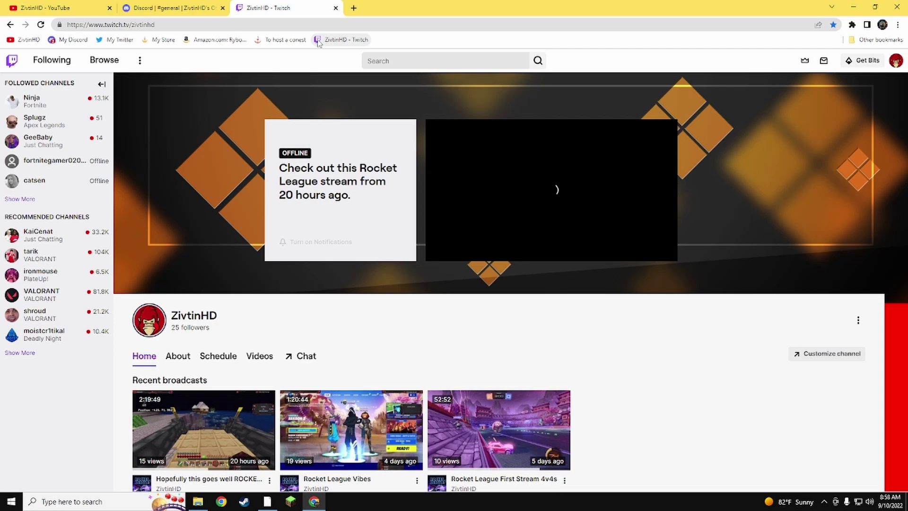
Step: Highlight the follower count on the Twitch channel page
mouse_move(212, 330)
mouse_down()
mouse_move(171, 329)
mouse_move(142, 314)
mouse_move(171, 328)
mouse_up()
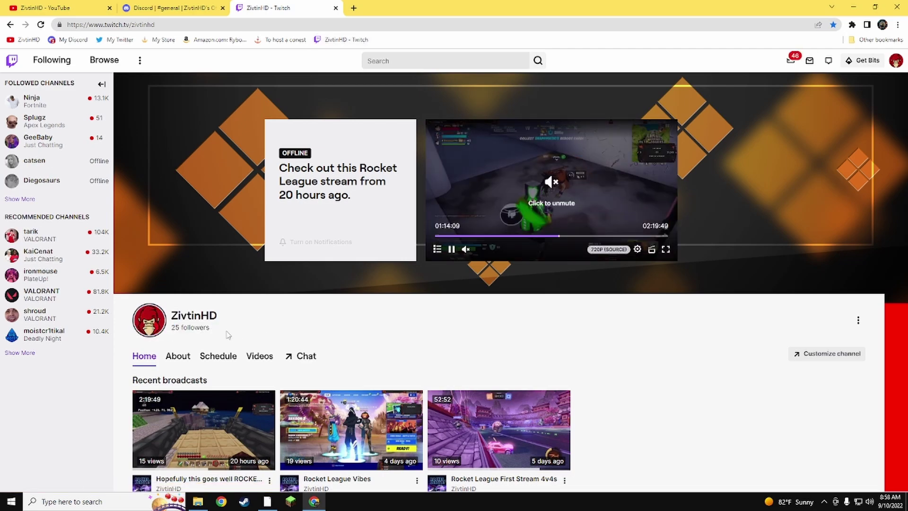
scroll(230, 346, down, 1)
scroll(208, 350, up, 1)
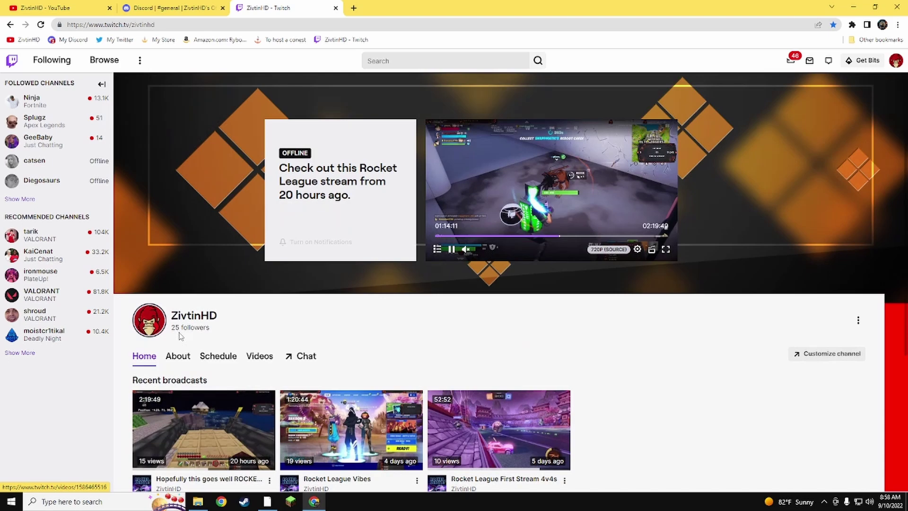
drag(172, 329, 213, 333)
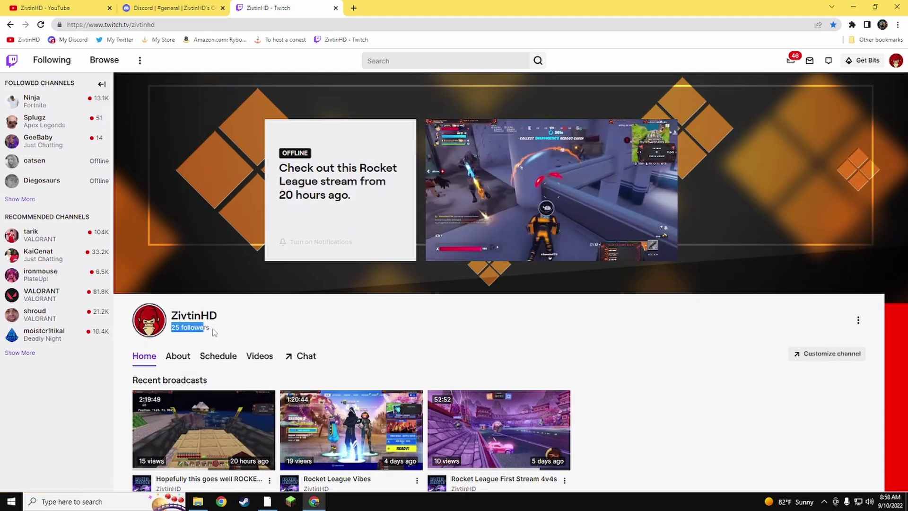
click(213, 333)
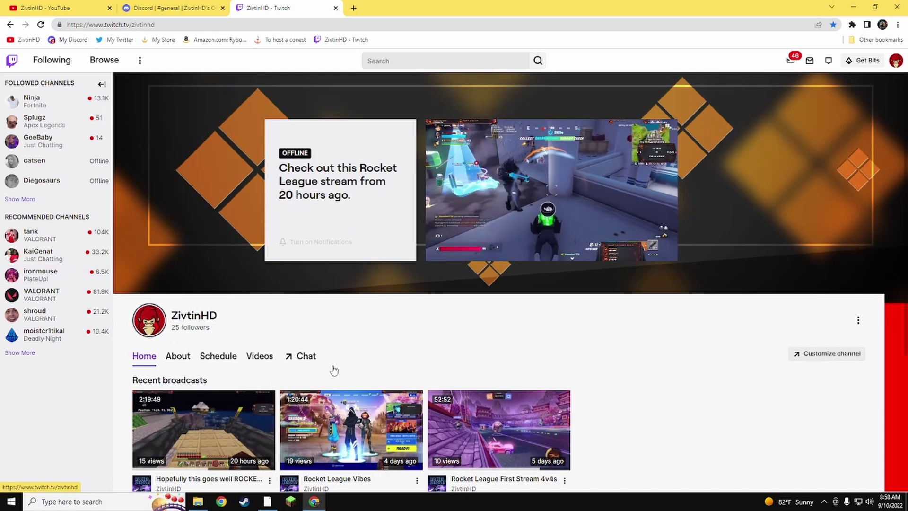
Step: Scroll through the recent broadcasts, then switch to the Discord #general tab
scroll(456, 372, down, 2)
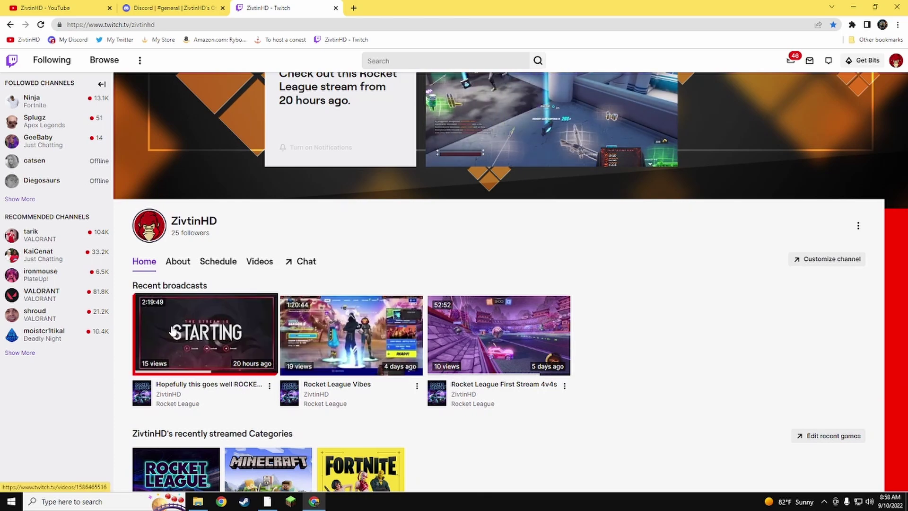
right_click(93, 381)
click(66, 439)
scroll(189, 426, down, 2)
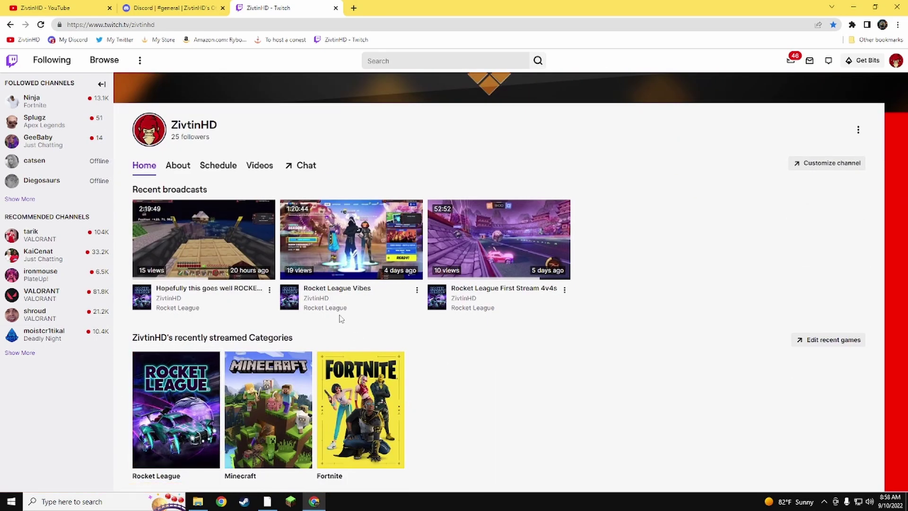
scroll(308, 346, up, 4)
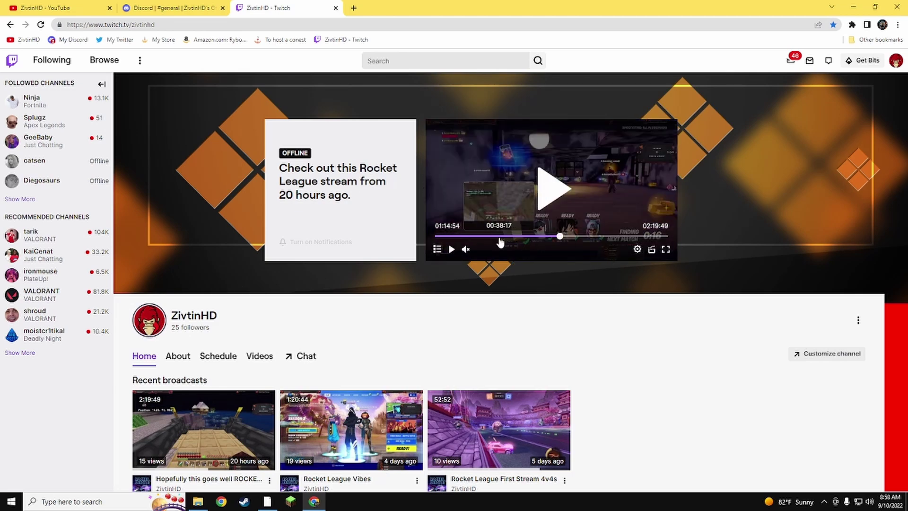
scroll(533, 246, down, 4)
scroll(533, 246, up, 4)
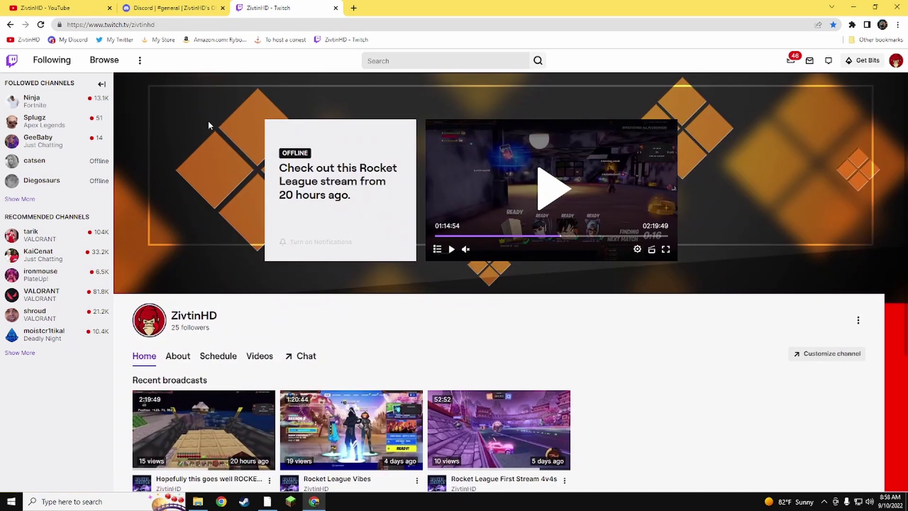
click(180, 5)
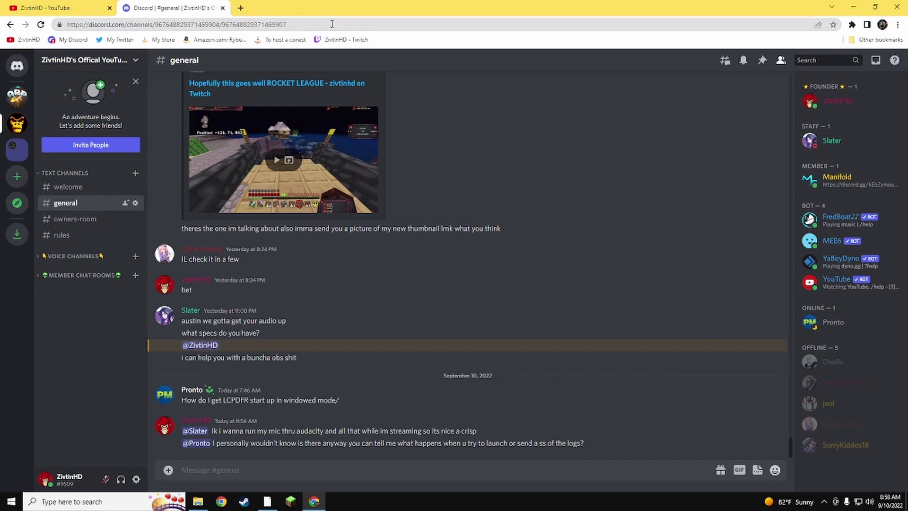
Step: Restore the OBS window from the taskbar next to Discord's #general chat
click(267, 505)
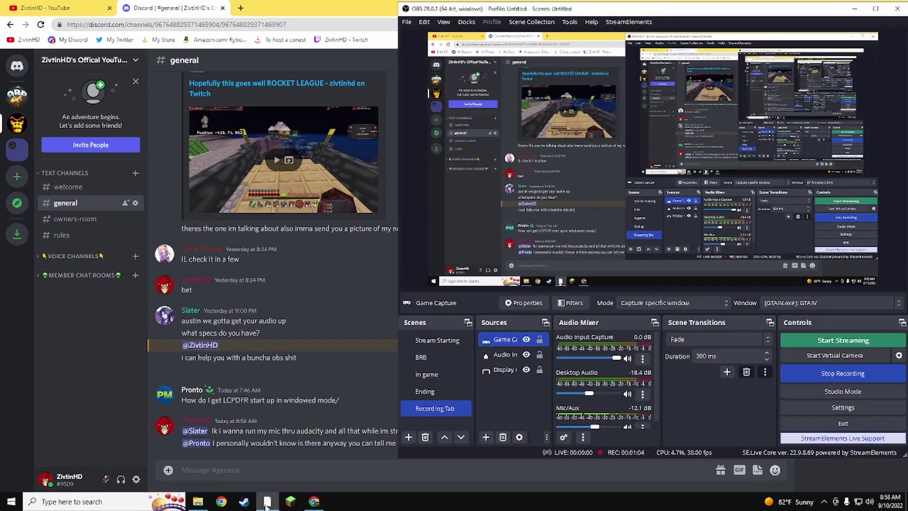